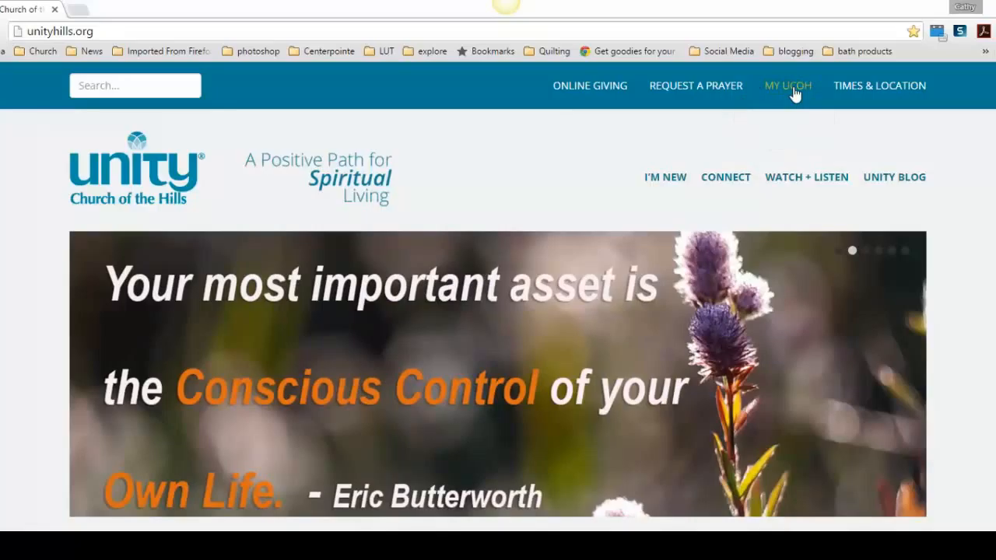
# Sign in to the member account from MY UCOH with email and password
pyautogui.click(787, 86)
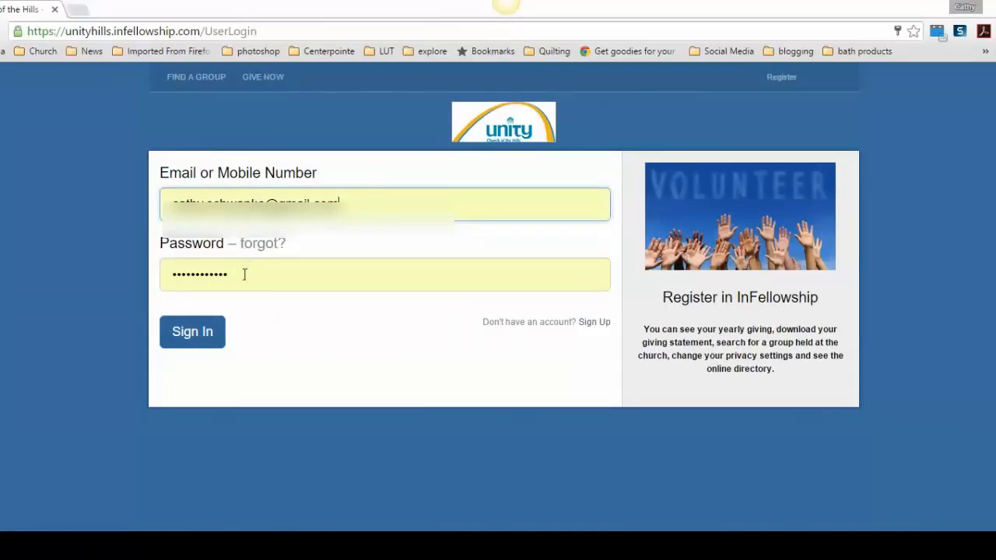
pyautogui.click(196, 341)
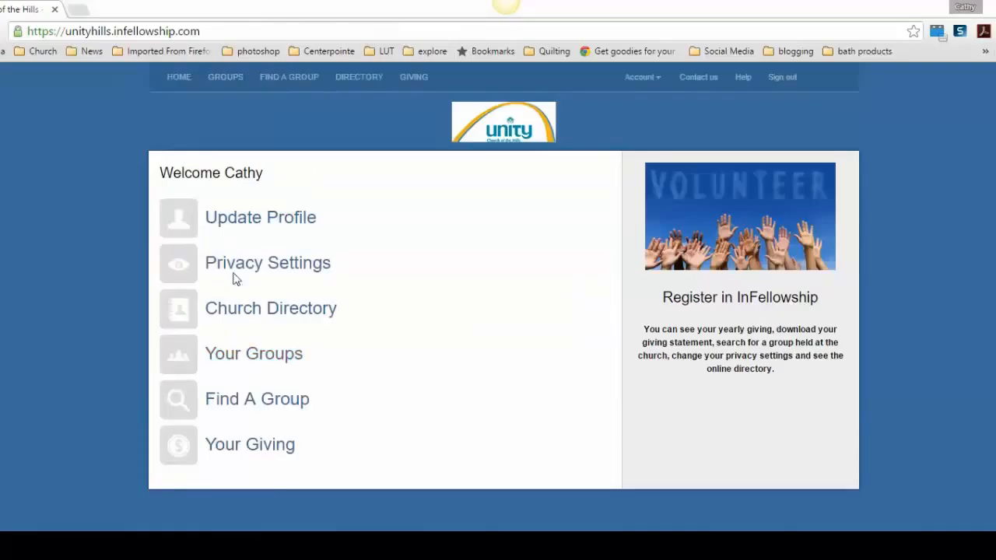
# Go to Your Giving and show the Schedules list of scheduled gifts
pyautogui.click(261, 454)
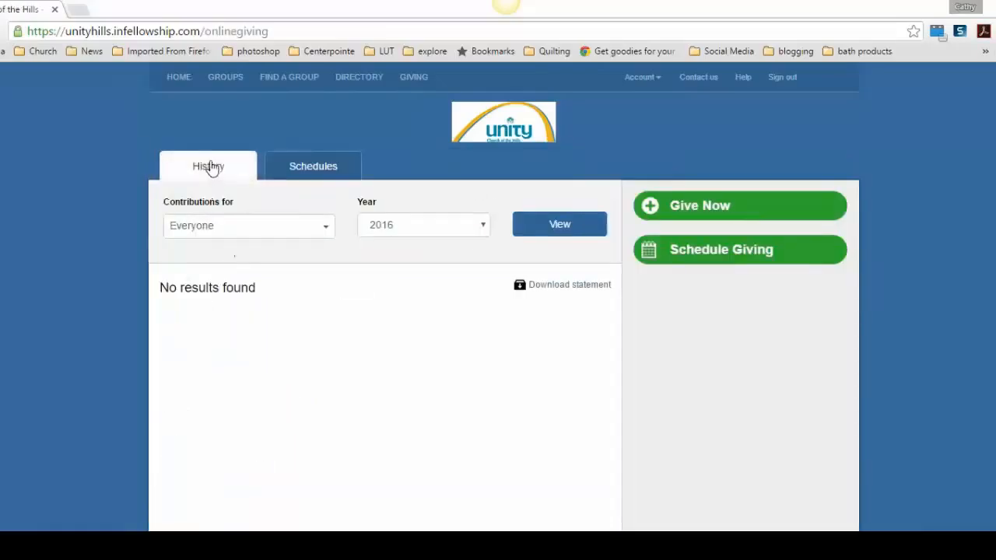
pyautogui.click(319, 171)
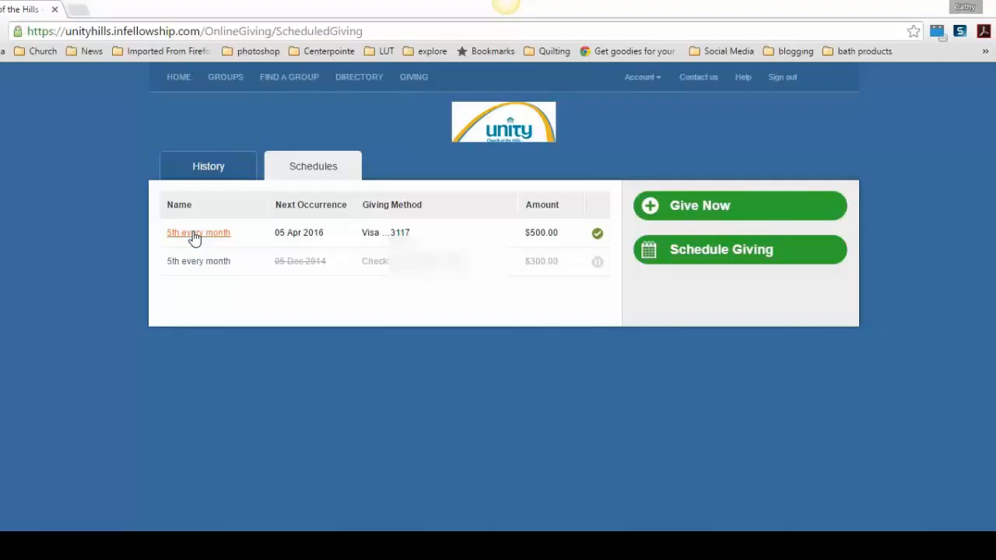
# View the '5th every month' $500 General Operating Fund schedule details
pyautogui.click(194, 233)
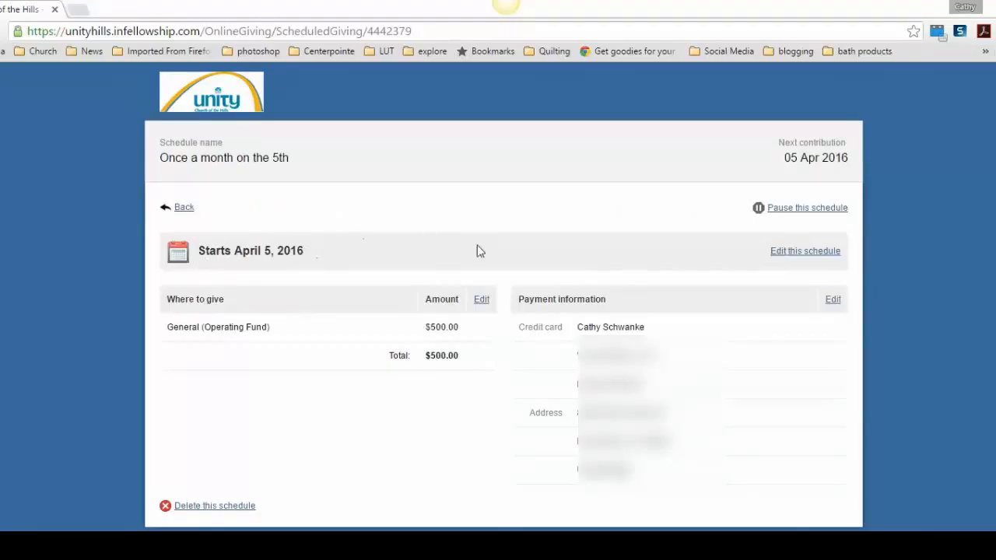
pyautogui.click(791, 255)
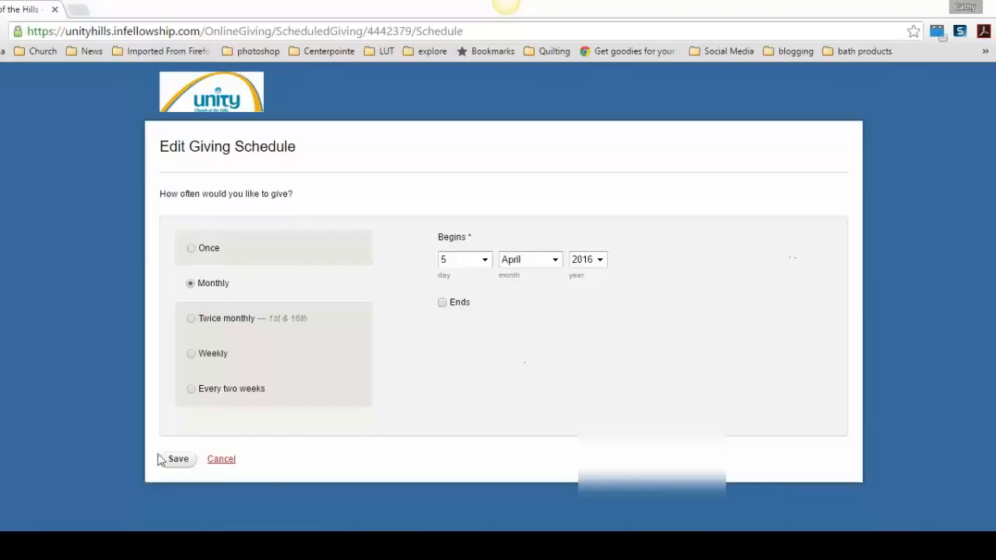
pyautogui.click(219, 465)
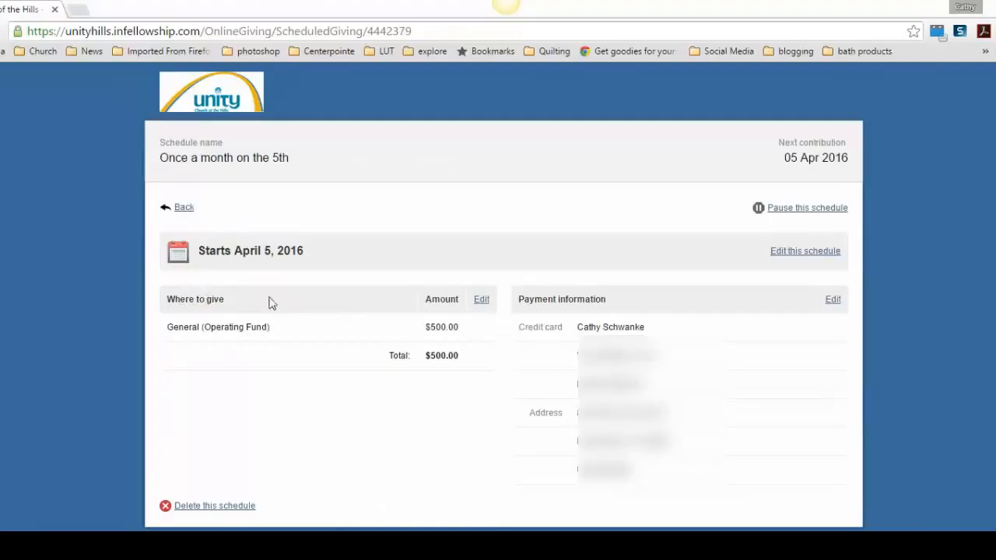
pyautogui.click(481, 301)
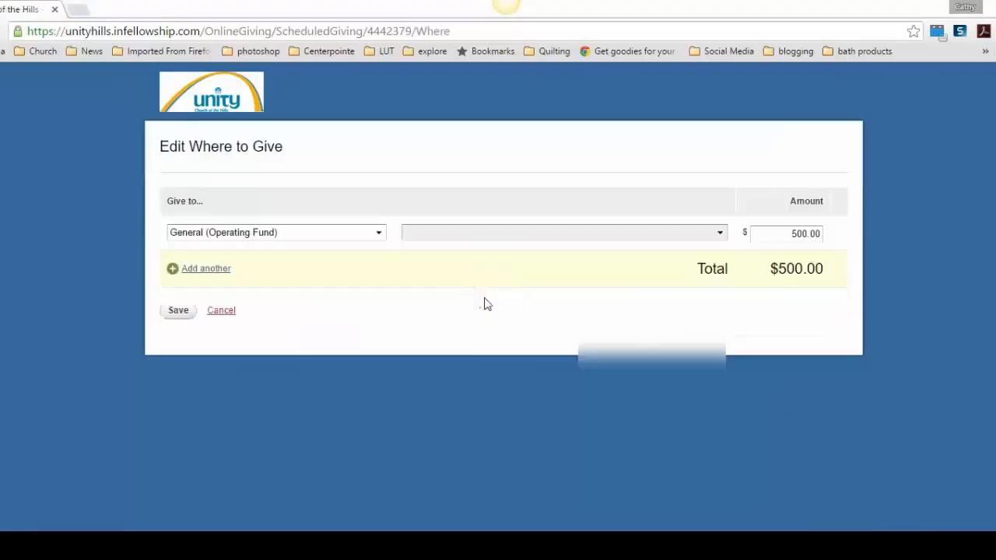
pyautogui.click(372, 236)
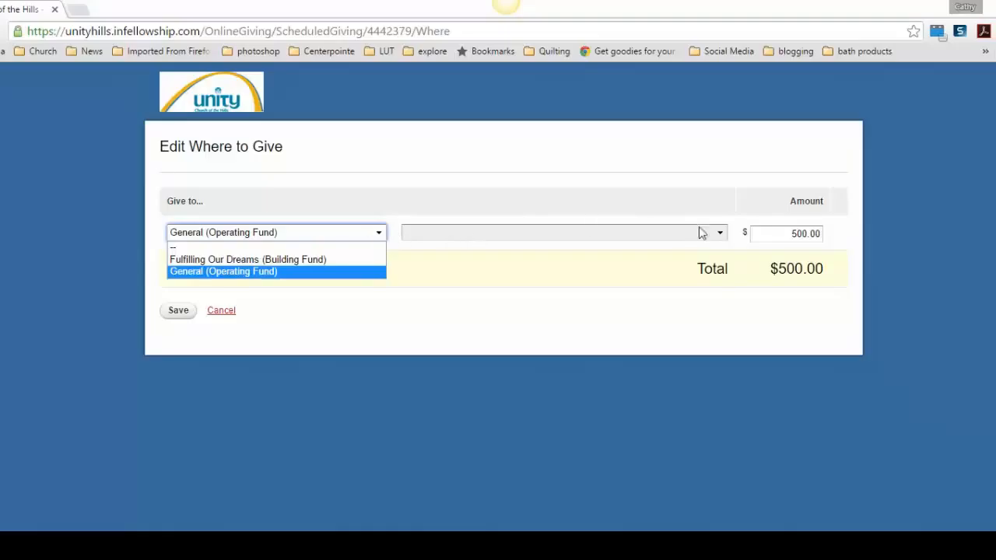
pyautogui.click(802, 233)
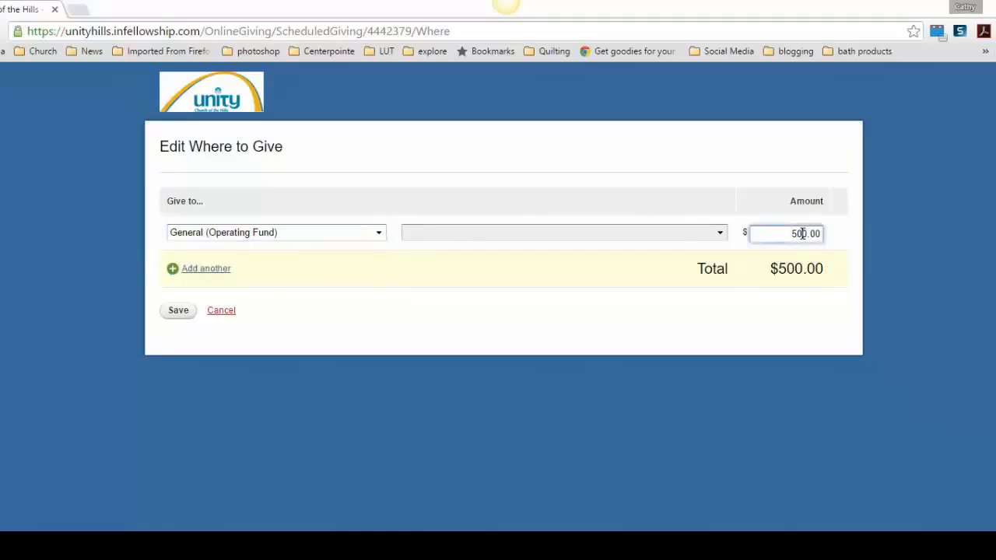
pyautogui.click(791, 233)
pyautogui.write('1')
pyautogui.click(224, 311)
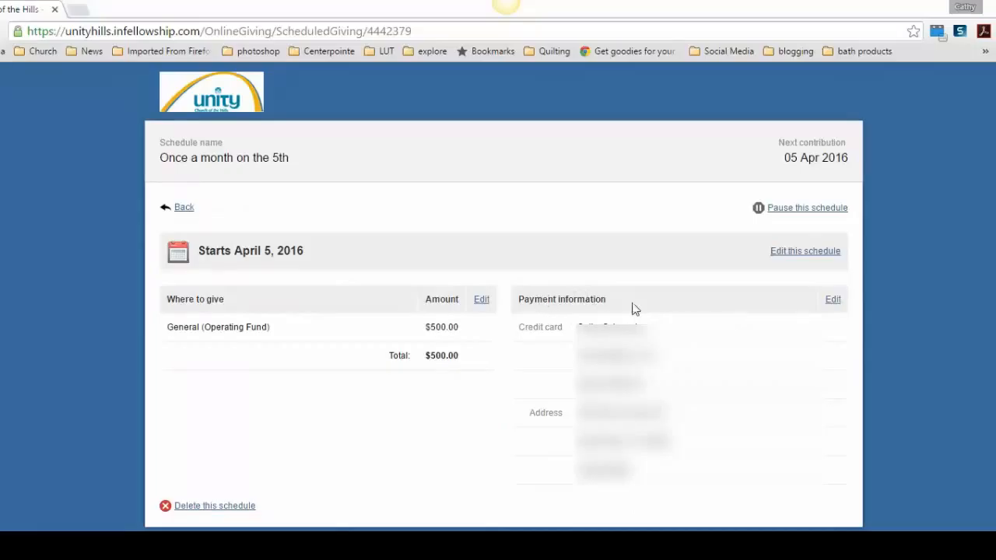
# Edit the Payment information to reach the Edit Payment Method form
pyautogui.click(833, 301)
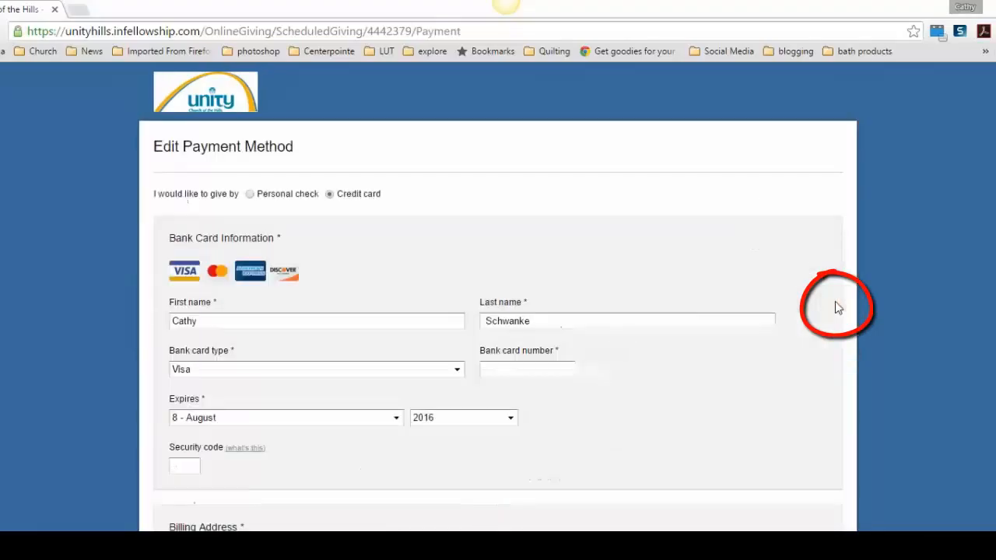